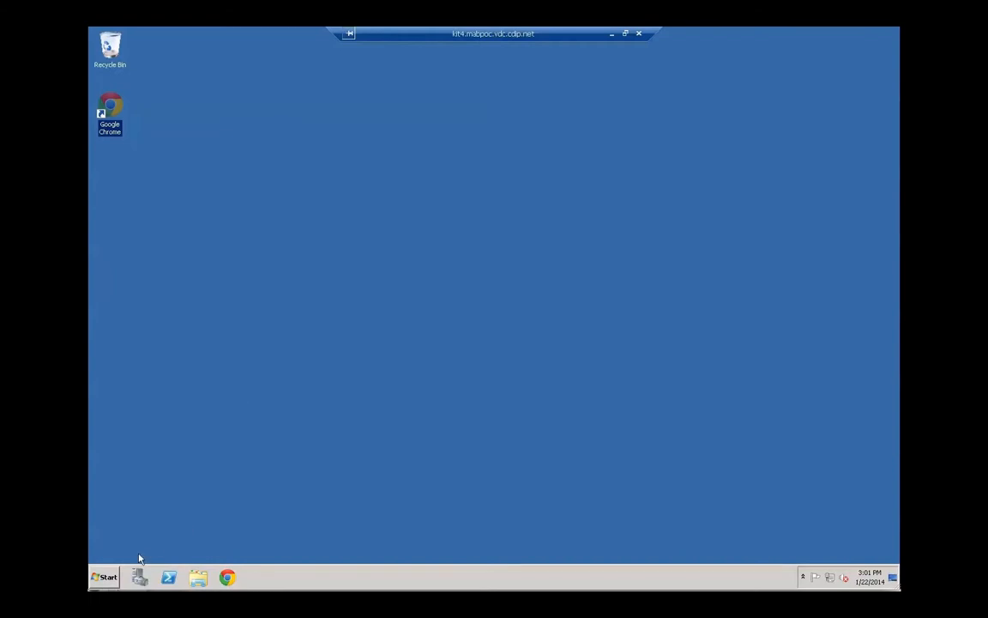
Browse in Explorer to C:\Program Files (x86)\VMware\vCAC\Server\Website\XmlData
{"action": "left_click", "coordinate": [198, 577]}
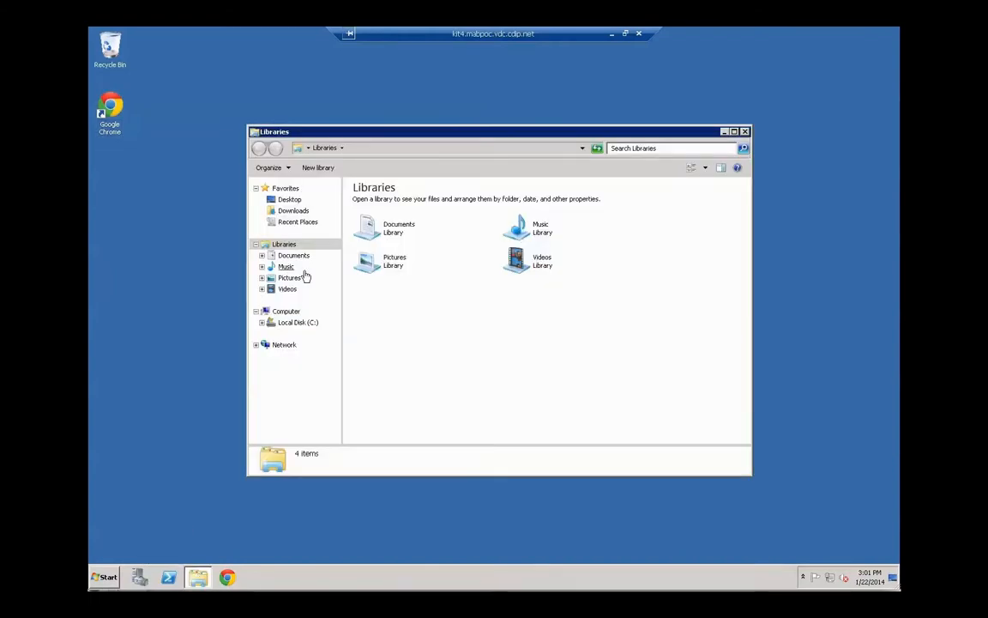
{"action": "left_click", "coordinate": [296, 323]}
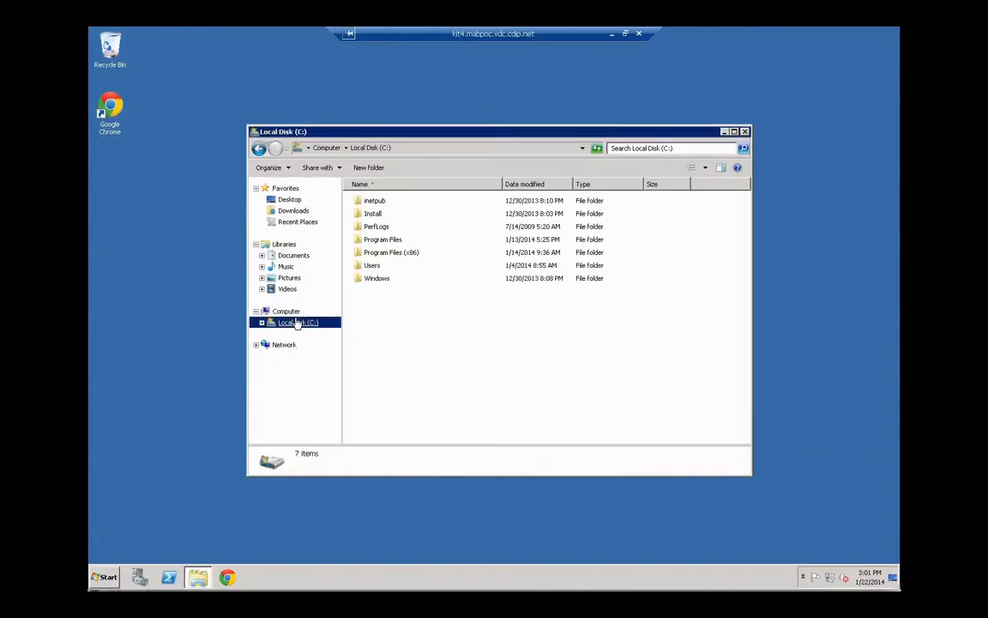
{"action": "double_click", "coordinate": [374, 253]}
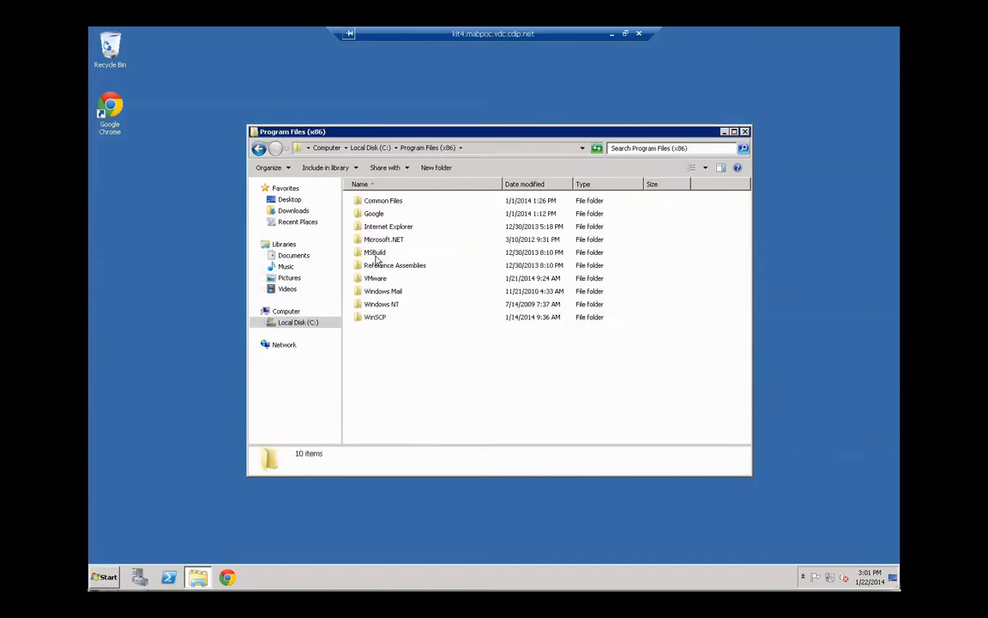
{"action": "double_click", "coordinate": [378, 279]}
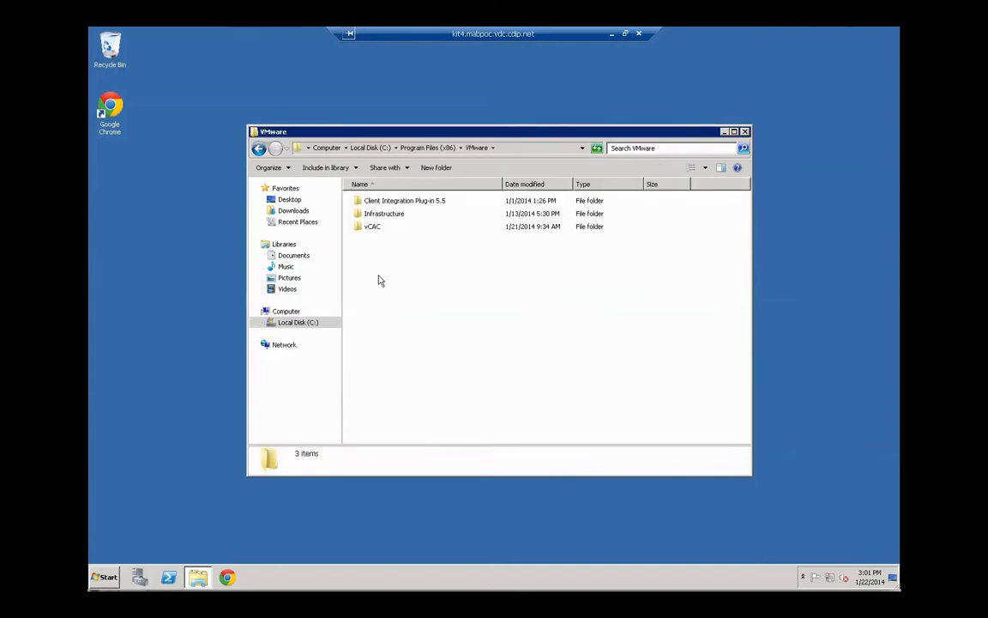
{"action": "double_click", "coordinate": [372, 225]}
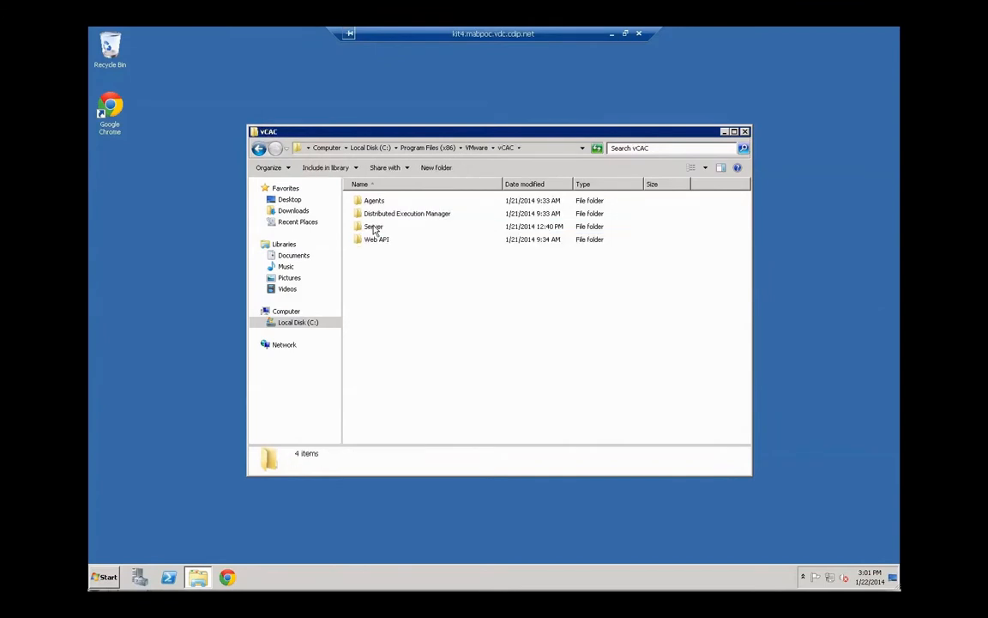
{"action": "double_click", "coordinate": [374, 226]}
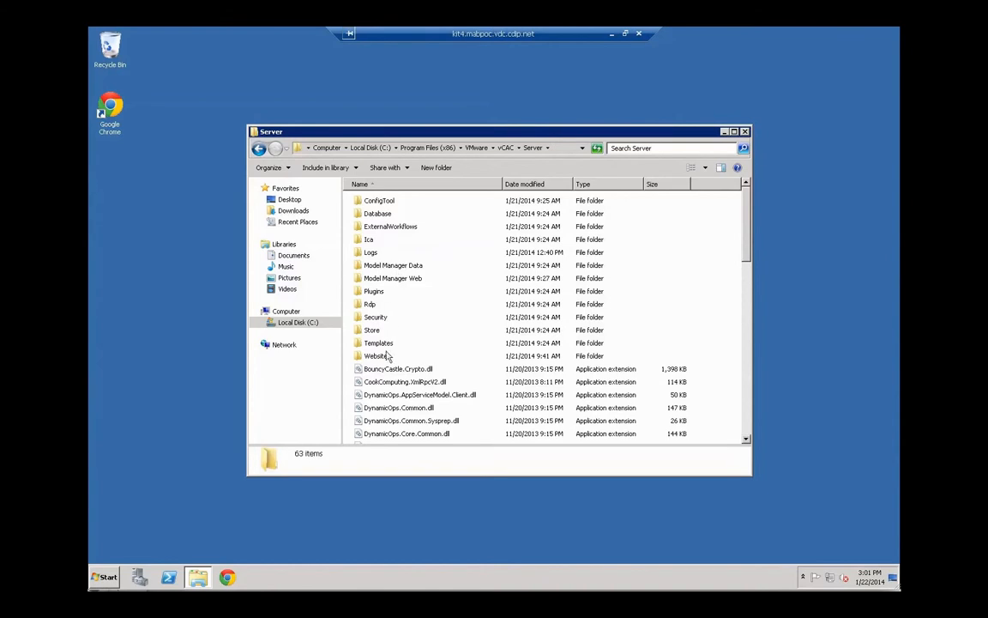
{"action": "double_click", "coordinate": [374, 355]}
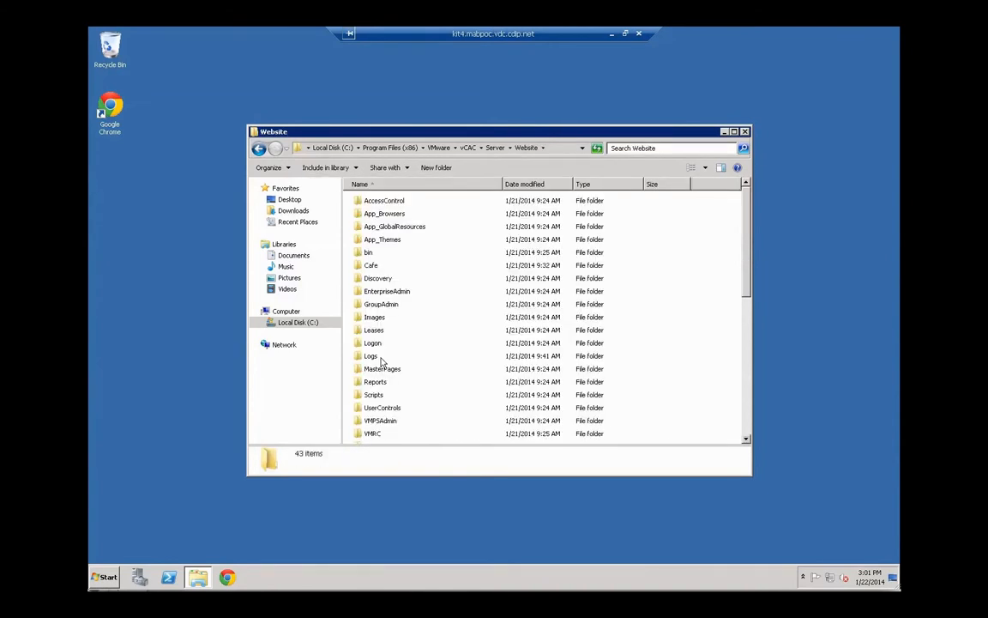
{"action": "left_click", "coordinate": [746, 420]}
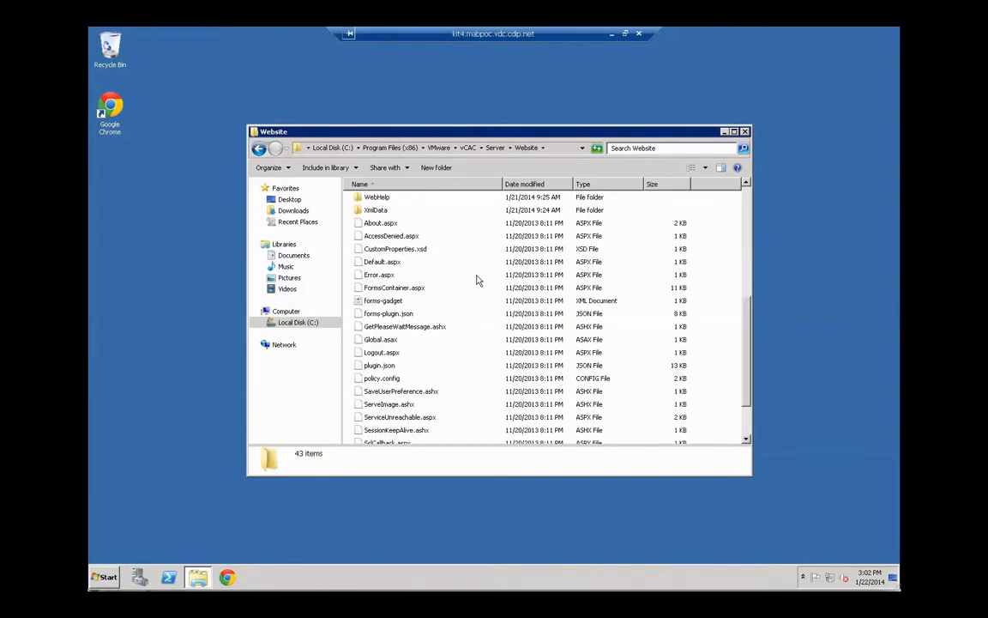
{"action": "double_click", "coordinate": [384, 211]}
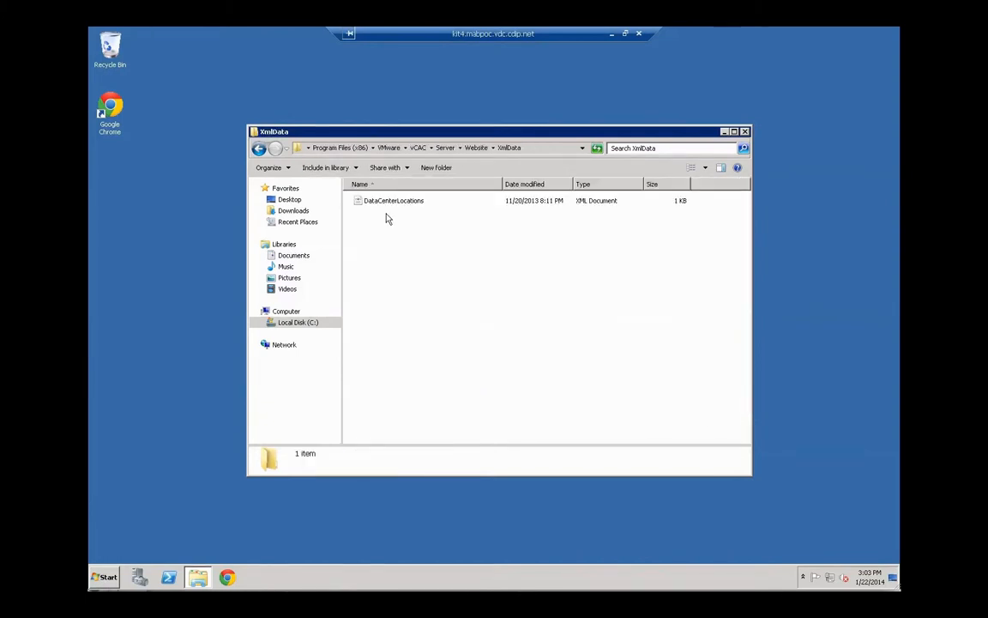
Open DataCenterLocations for editing in Notepad from its context menu
{"action": "left_click", "coordinate": [388, 203]}
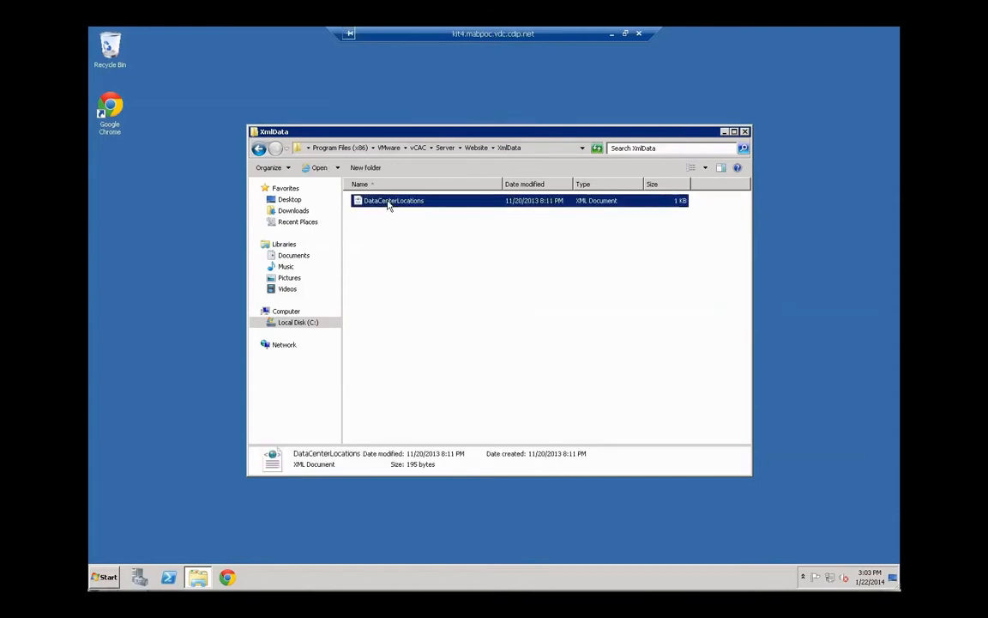
{"action": "right_click", "coordinate": [388, 203]}
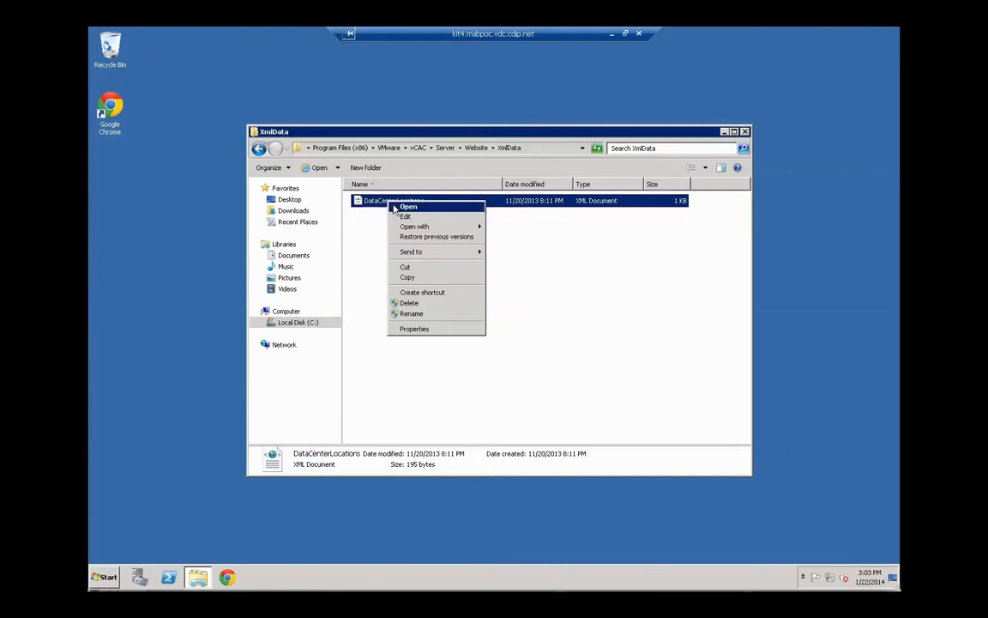
{"action": "left_click", "coordinate": [403, 216]}
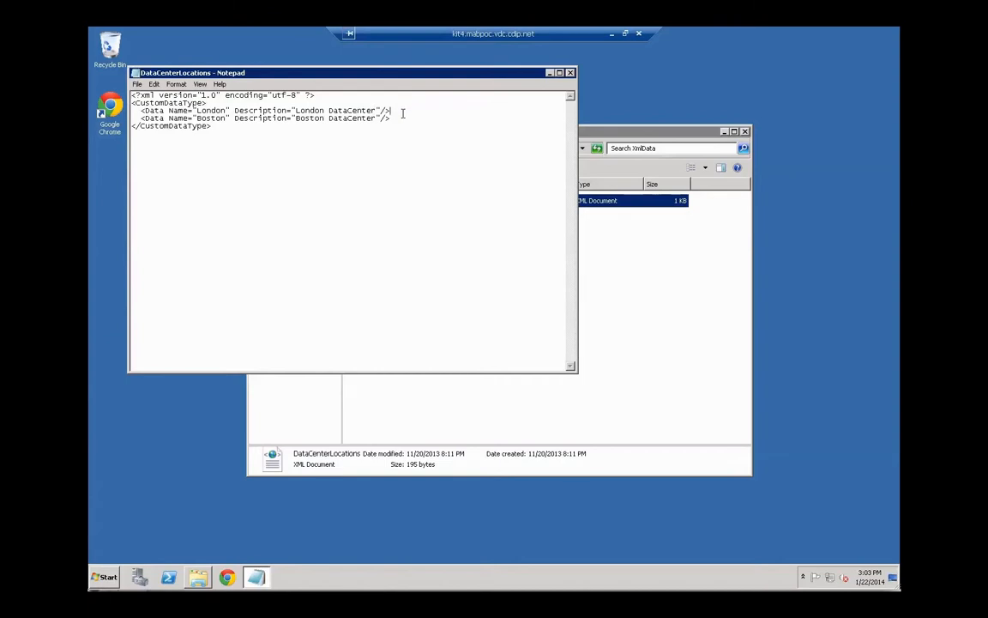
Duplicate the Boston data line directly below itself
{"action": "key", "text": "shift+End"}
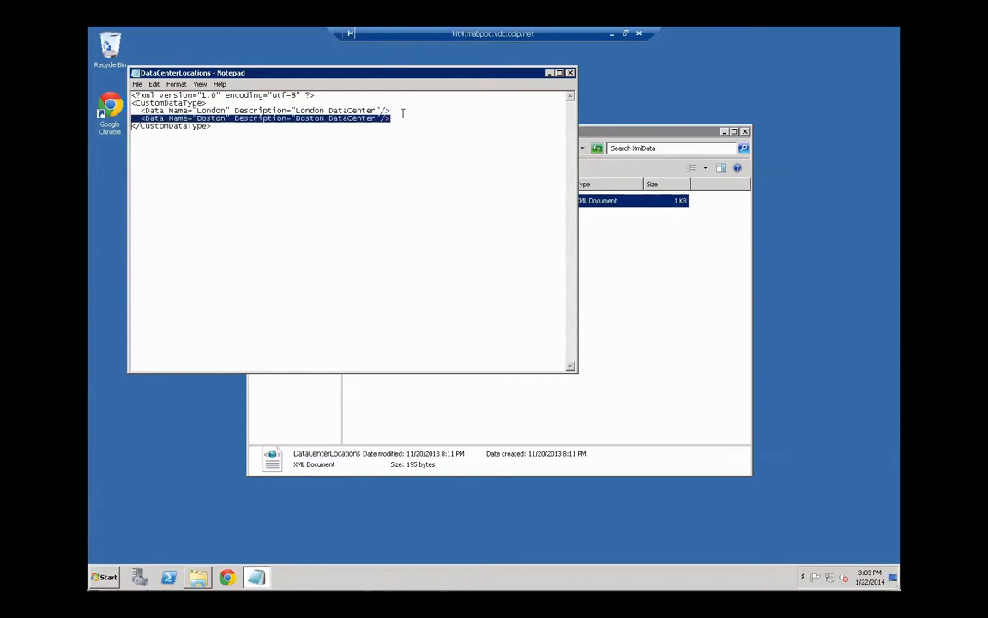
{"action": "key", "text": "ctrl+c"}
{"action": "key", "text": "Down"}
{"action": "key", "text": "Home"}
{"action": "key", "text": "ctrl+v"}
{"action": "key", "text": "Return"}
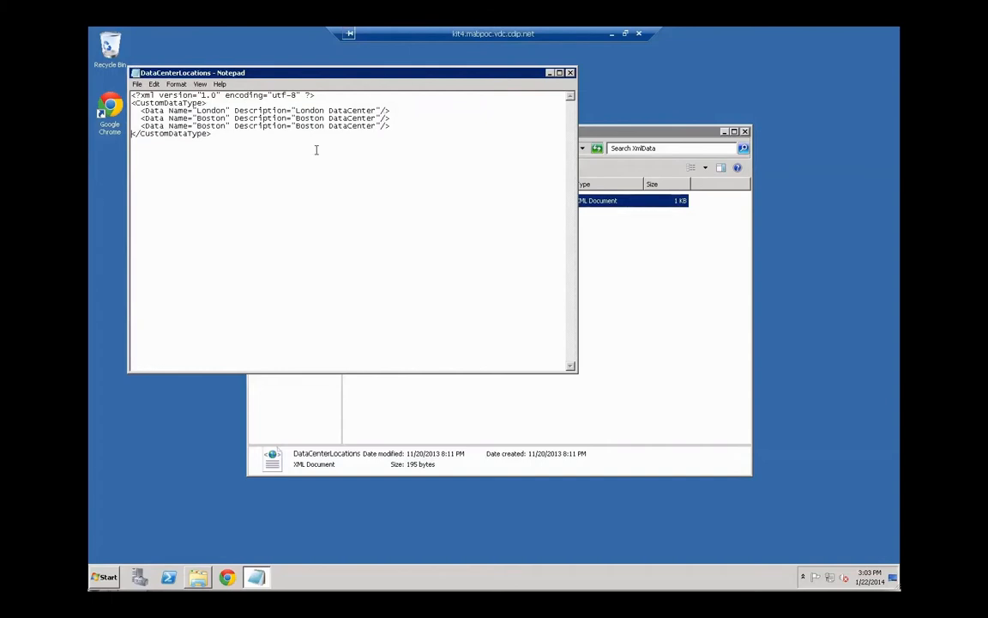
Change the copy's Name and Description to Muenster, then close Notepad saving the file
{"action": "double_click", "coordinate": [215, 134]}
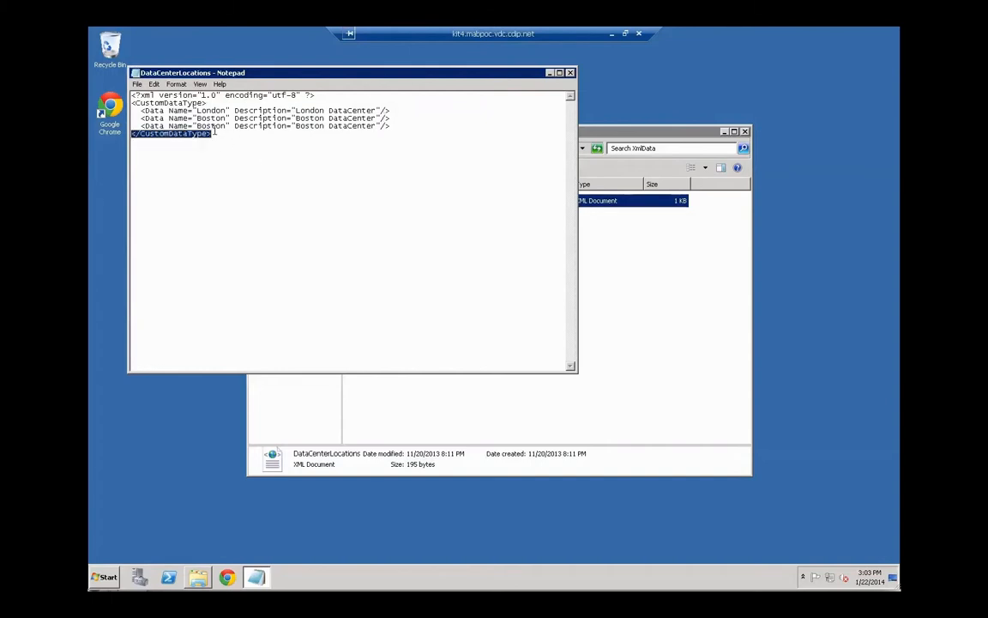
{"action": "left_click", "coordinate": [215, 130]}
{"action": "double_click", "coordinate": [216, 128]}
{"action": "key", "text": "Right"}
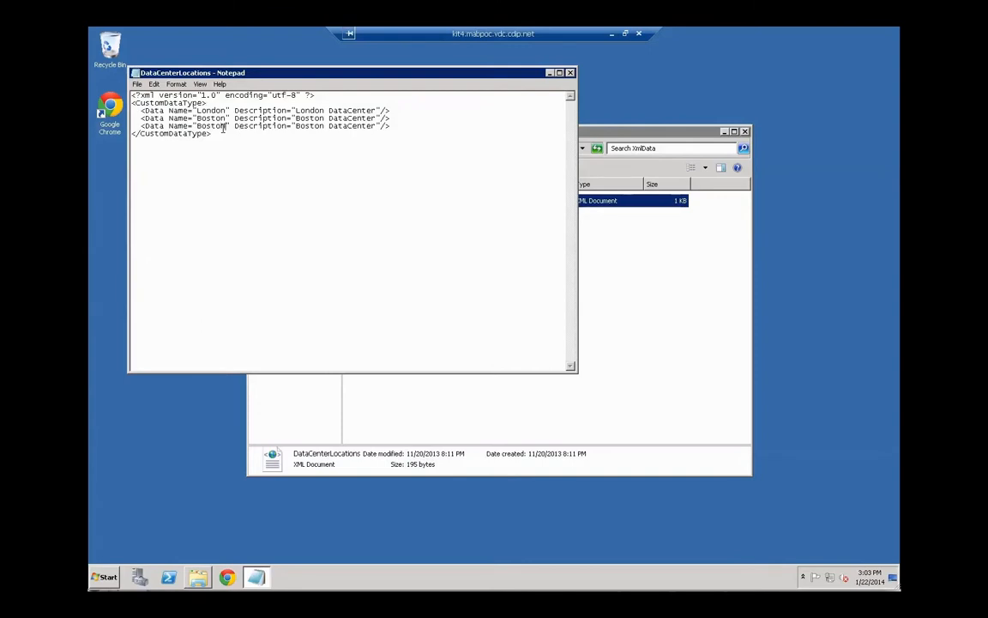
{"action": "key", "text": "Delete"}
{"action": "key", "text": "Delete"}
{"action": "key", "text": "Delete"}
{"action": "key", "text": "Delete"}
{"action": "key", "text": "Delete"}
{"action": "key", "text": "Delete"}
{"action": "type", "text": "Muenster"}
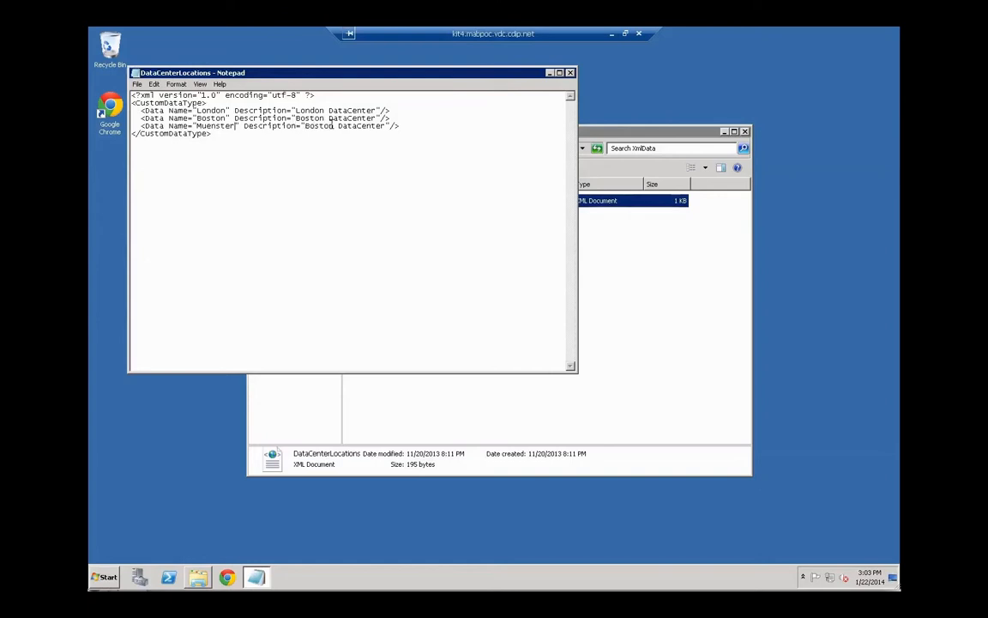
{"action": "double_click", "coordinate": [309, 125]}
{"action": "type", "text": "Muenster"}
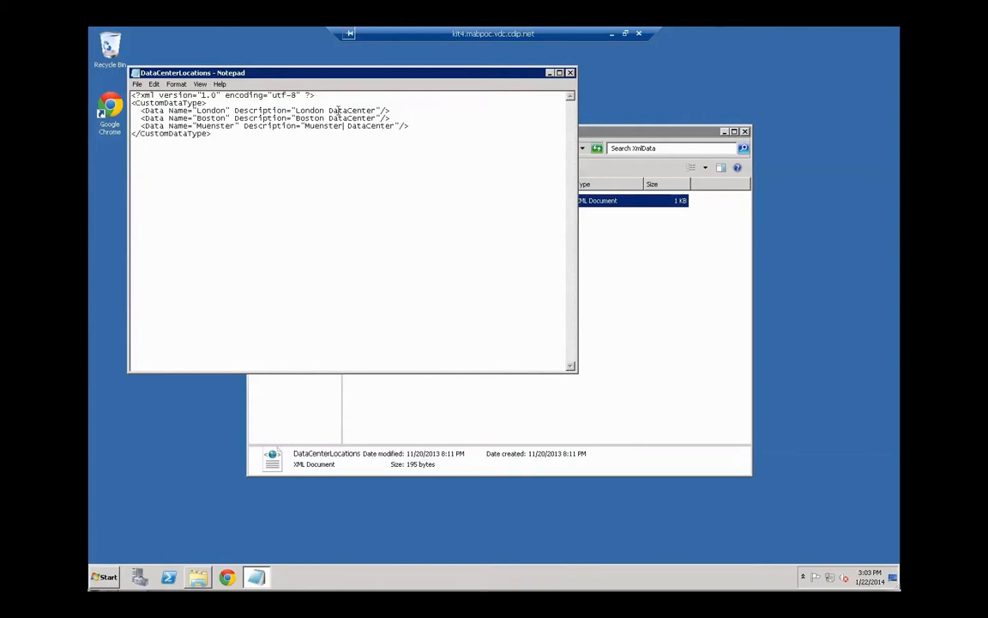
{"action": "left_click", "coordinate": [570, 73]}
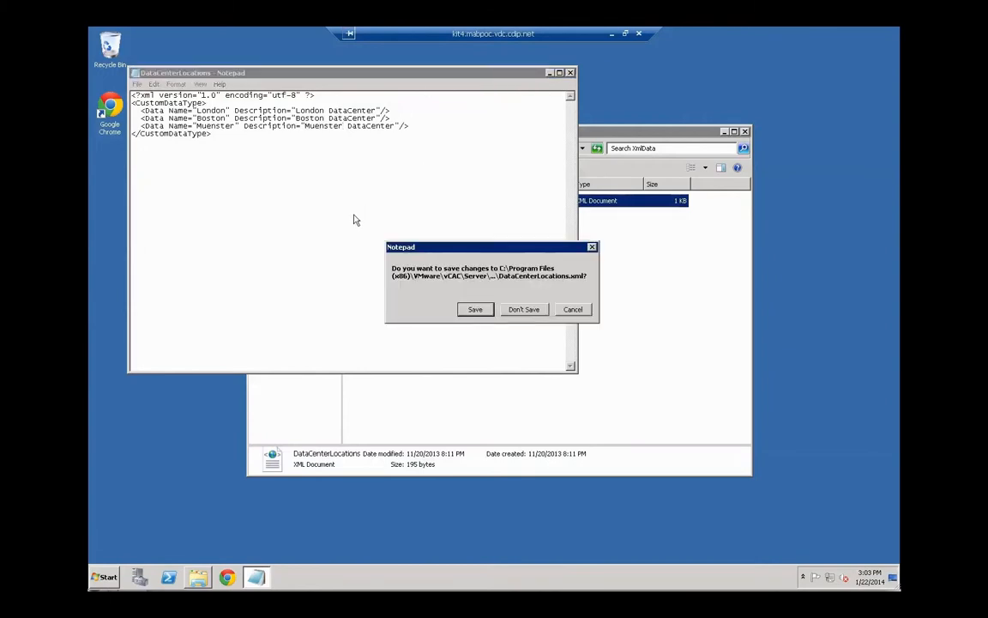
{"action": "left_click", "coordinate": [521, 309]}
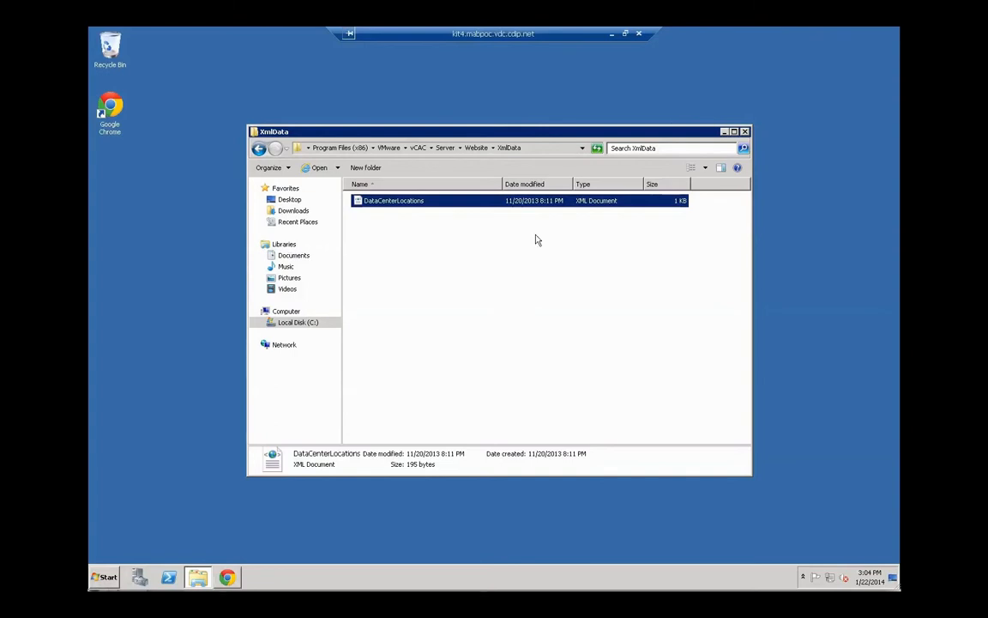
Close Explorer and proceed past both Chrome certificate warnings to the vCAC login page
{"action": "left_click", "coordinate": [744, 133]}
{"action": "left_click", "coordinate": [228, 578]}
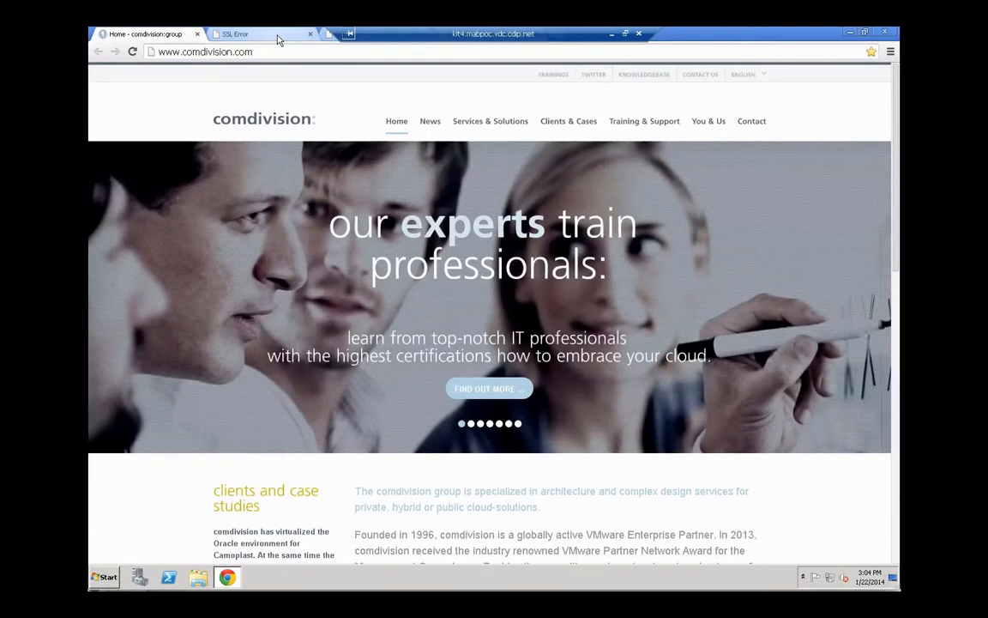
{"action": "left_click", "coordinate": [277, 37]}
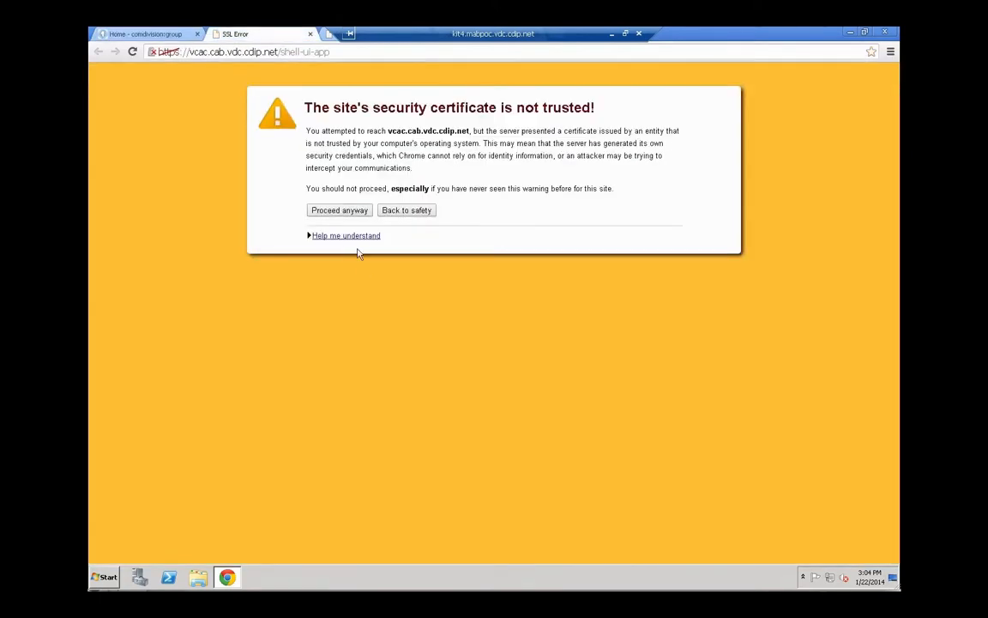
{"action": "left_click", "coordinate": [339, 210]}
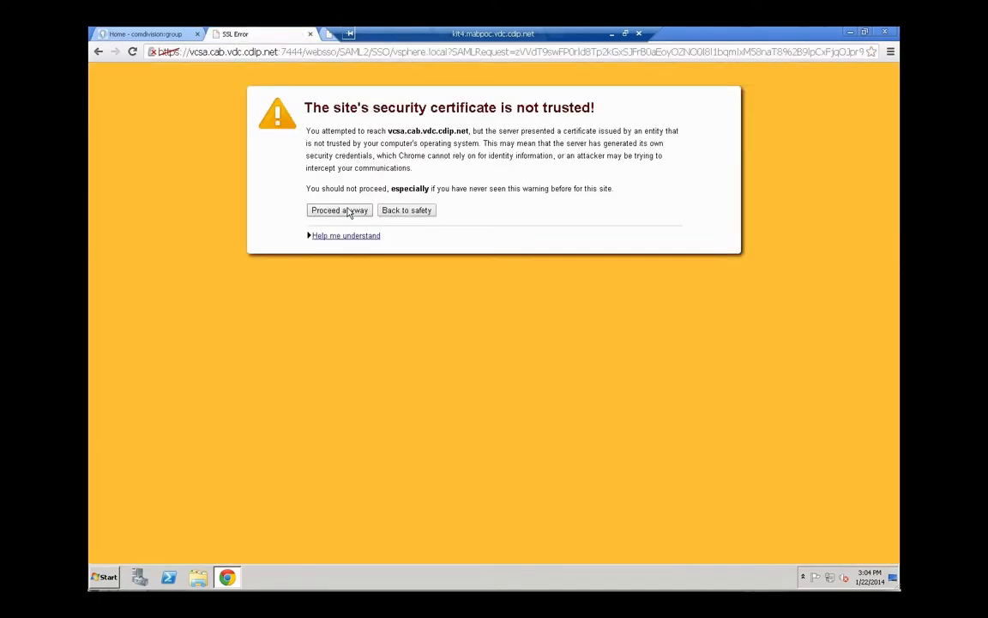
{"action": "left_click", "coordinate": [348, 211]}
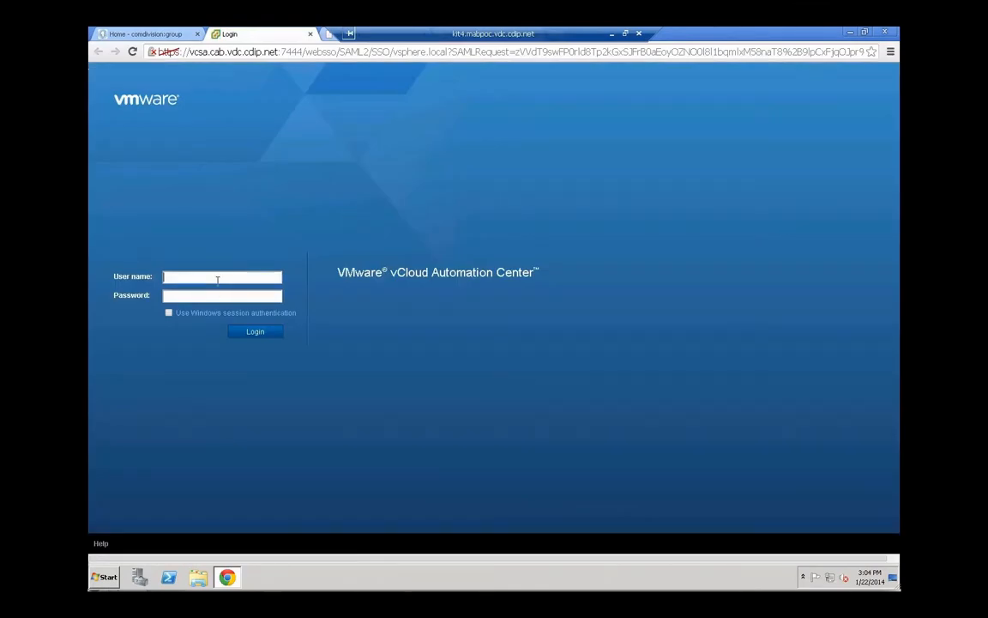
Sign in with the vCAC administrator's full user name and password
{"action": "left_click", "coordinate": [217, 279]}
{"action": "key", "text": "Tab"}
{"action": "key", "text": "shift+Tab"}
{"action": "key", "text": "End"}
{"action": "key", "text": "Tab"}
{"action": "type", "text": "••••"}
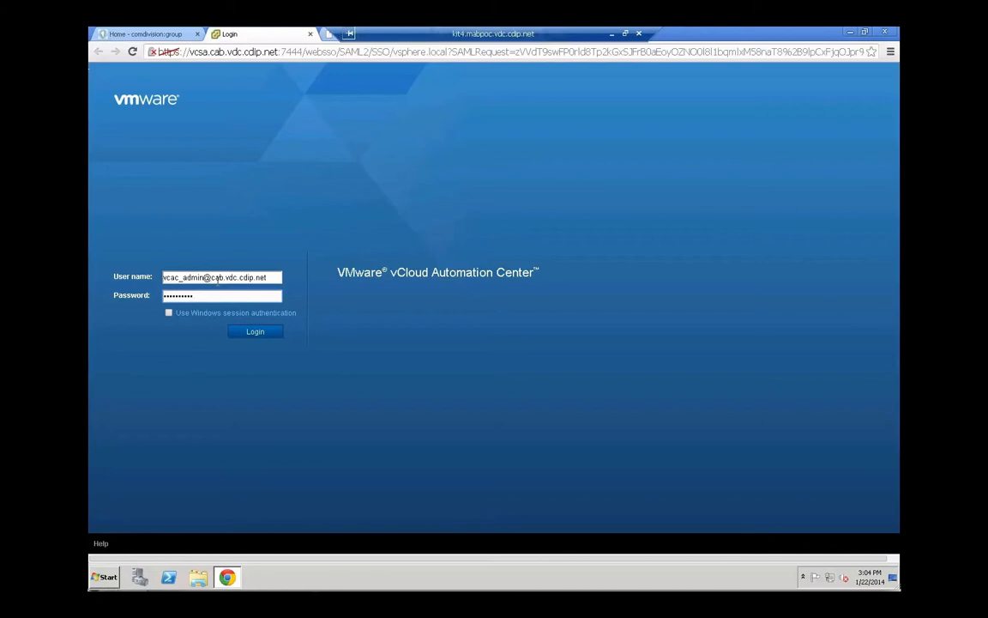
{"action": "type", "text": "••••••"}
{"action": "key", "text": "Return"}
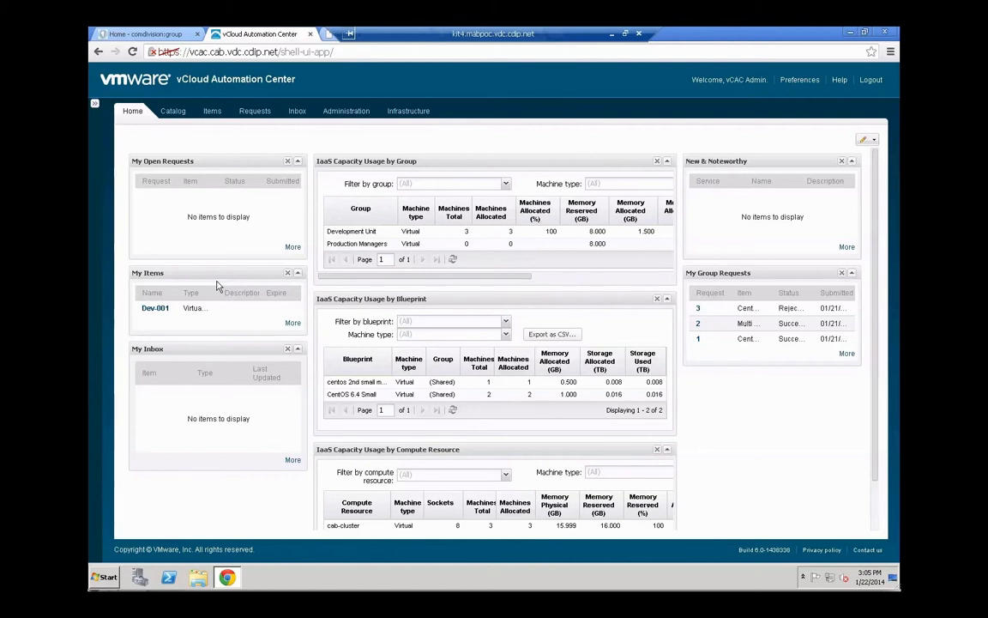
Go through Catalog and the Infrastructure tab to the Blueprints list
{"action": "left_click", "coordinate": [173, 111]}
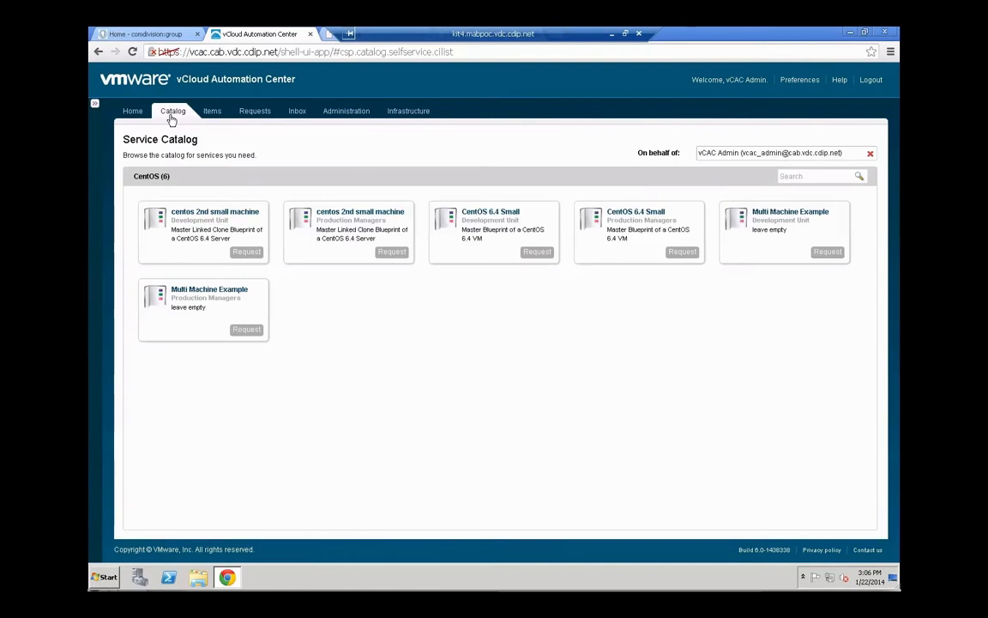
{"action": "left_click", "coordinate": [407, 114]}
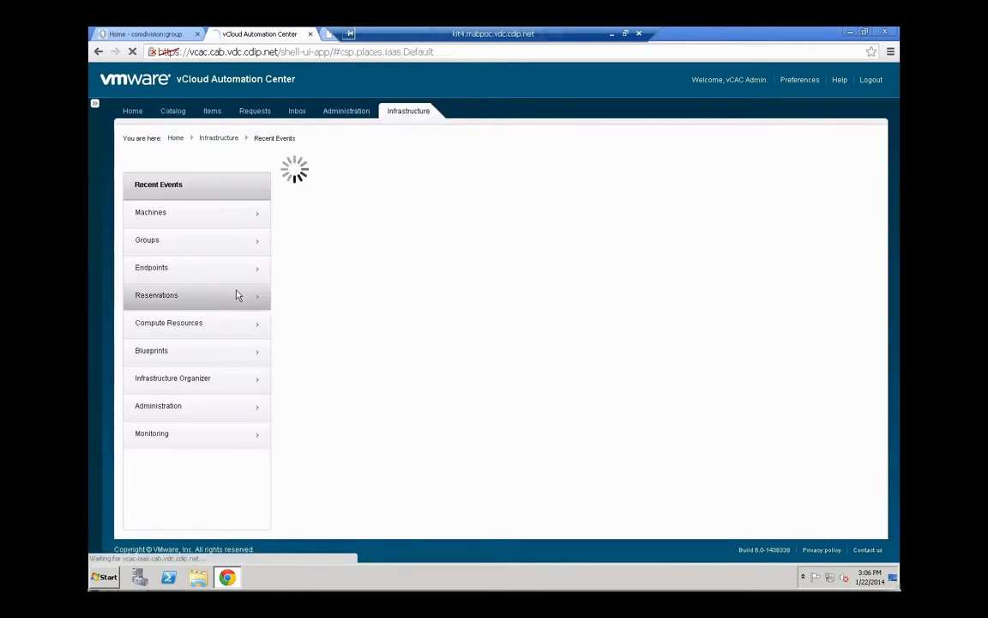
{"action": "left_click", "coordinate": [174, 356]}
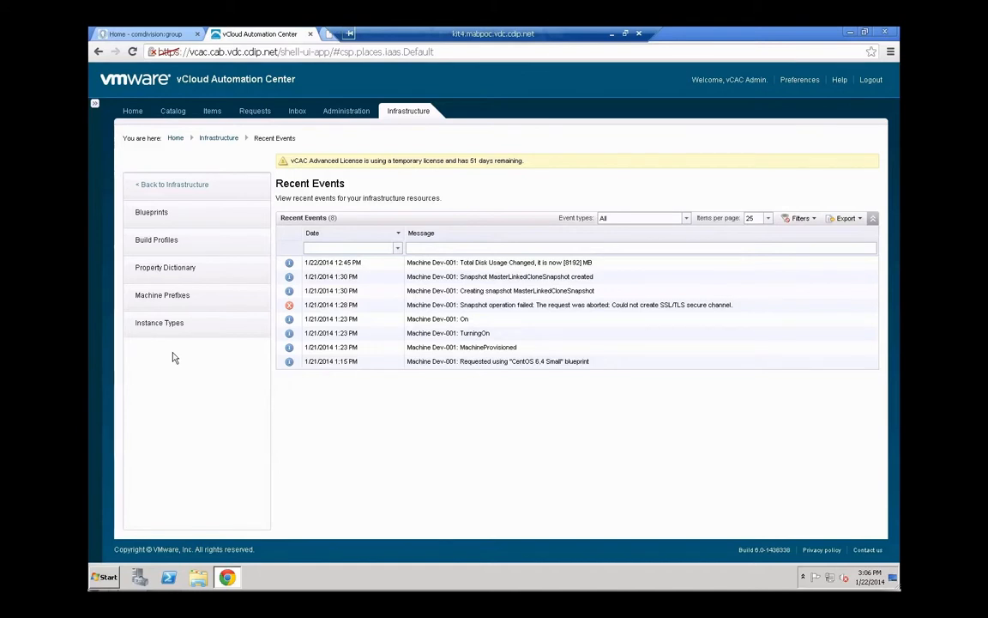
{"action": "left_click", "coordinate": [169, 215]}
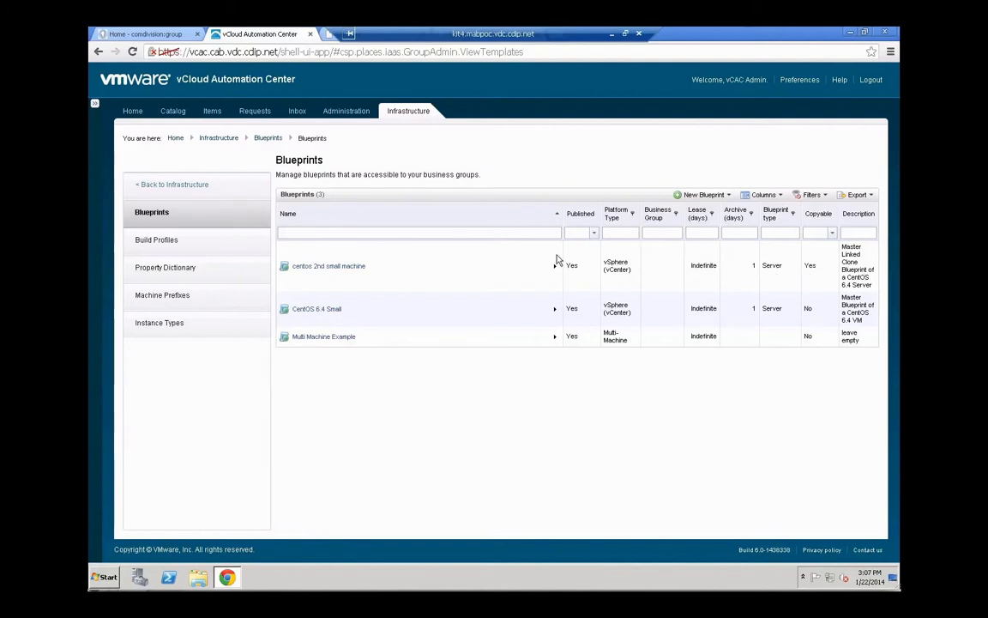
Turn on Display location on request for the centos 2nd small machine blueprint and save it
{"action": "mouse_move", "coordinate": [557, 266]}
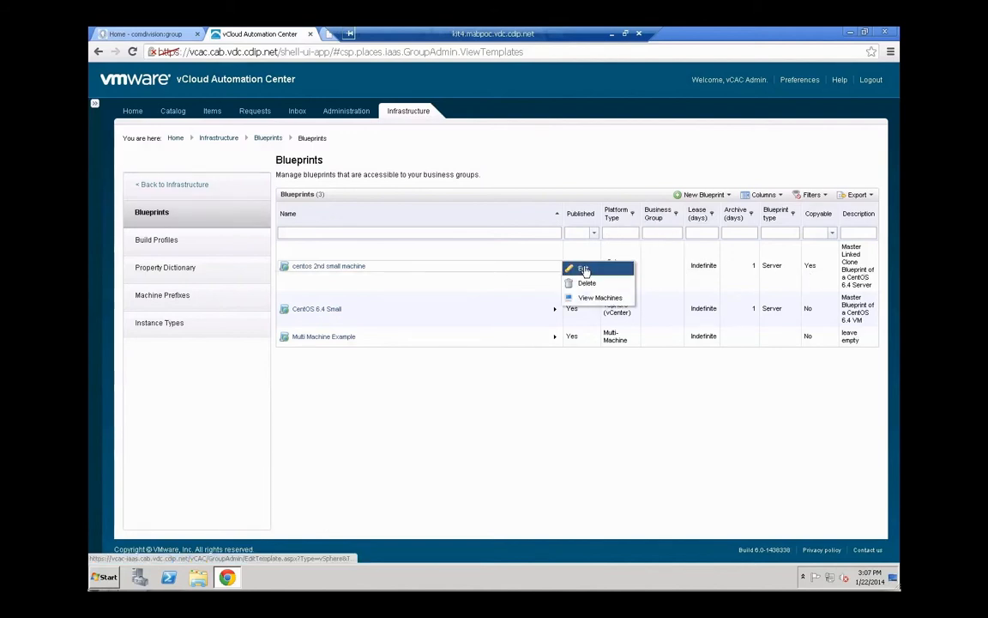
{"action": "left_click", "coordinate": [583, 270]}
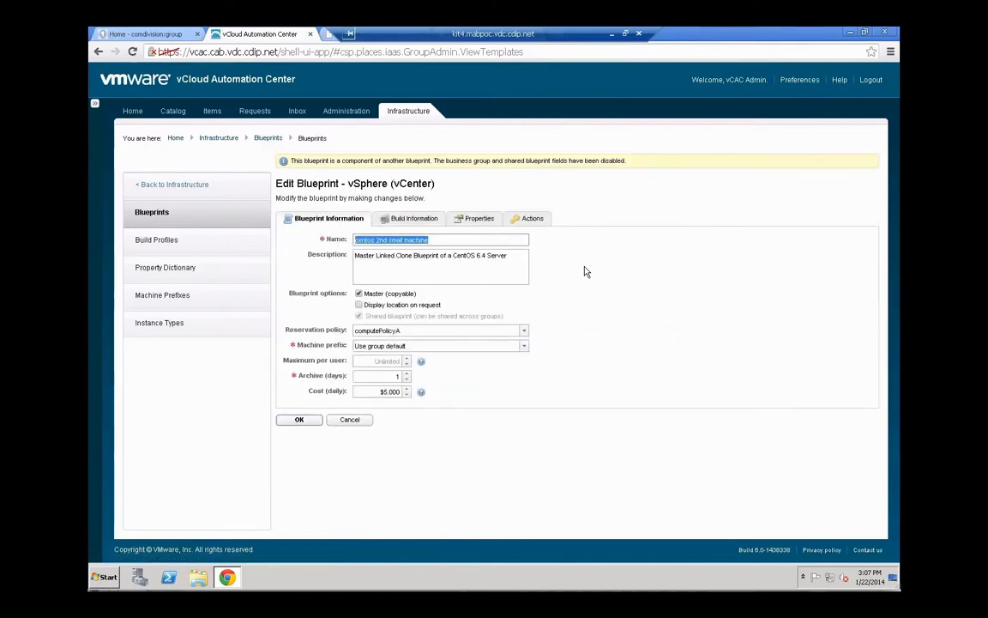
{"action": "left_click", "coordinate": [359, 304]}
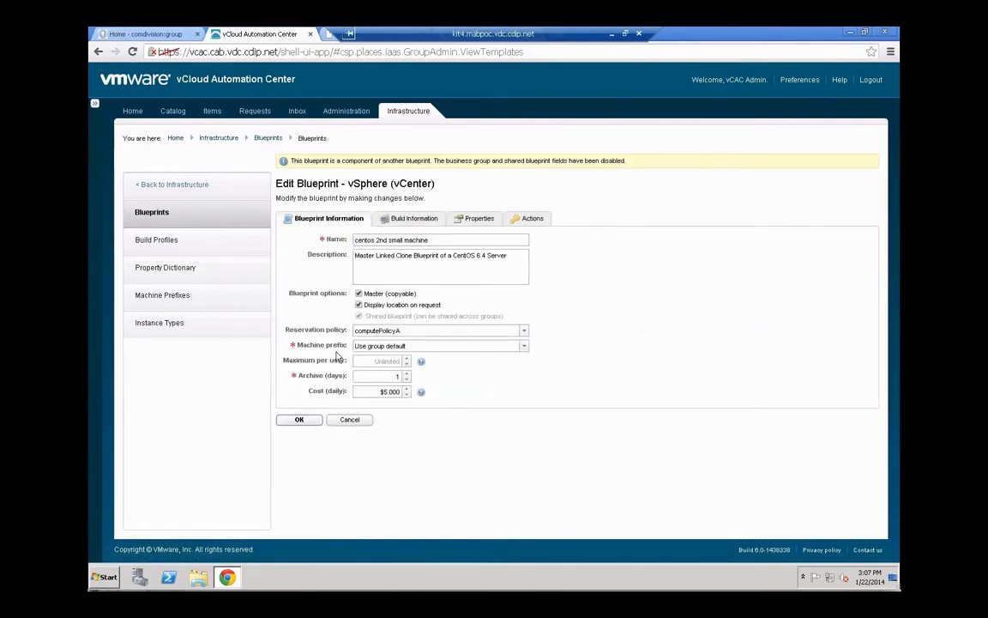
{"action": "left_click", "coordinate": [300, 420]}
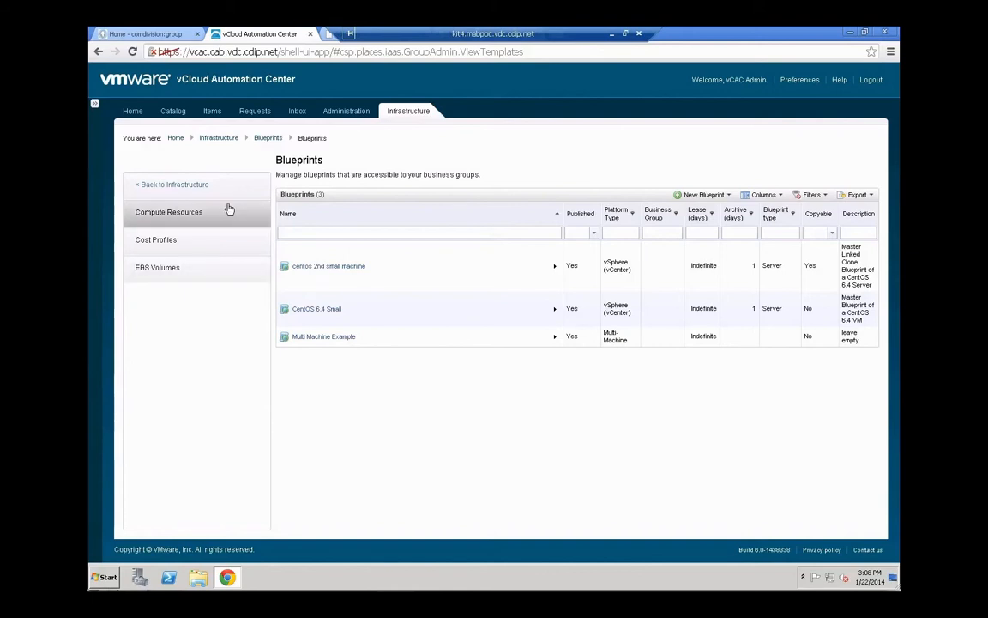
Set the cab-cluster compute resource's Location to Boston and save
{"action": "left_click", "coordinate": [228, 212]}
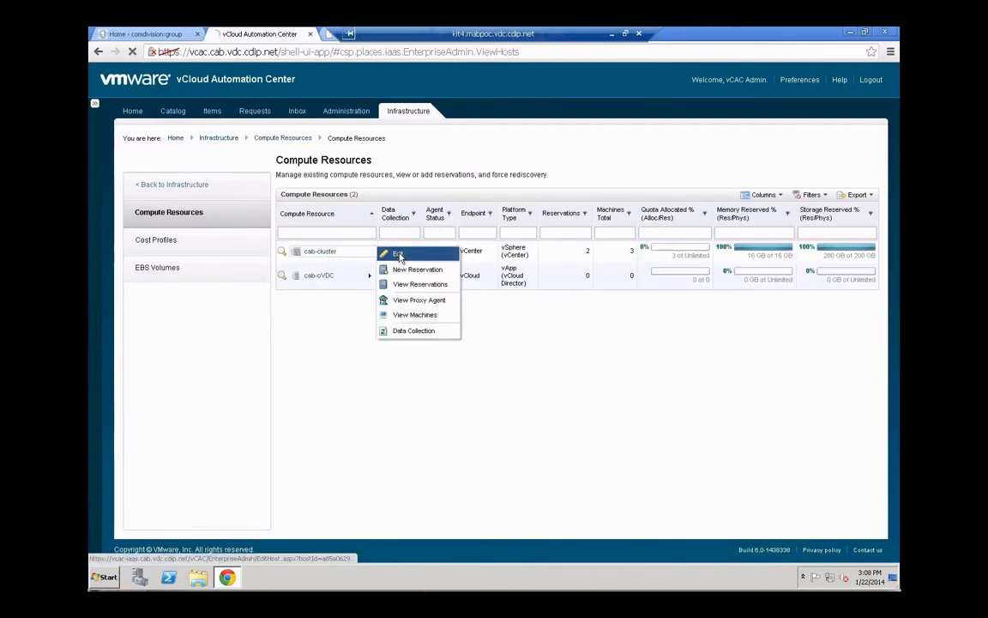
{"action": "left_click", "coordinate": [398, 254]}
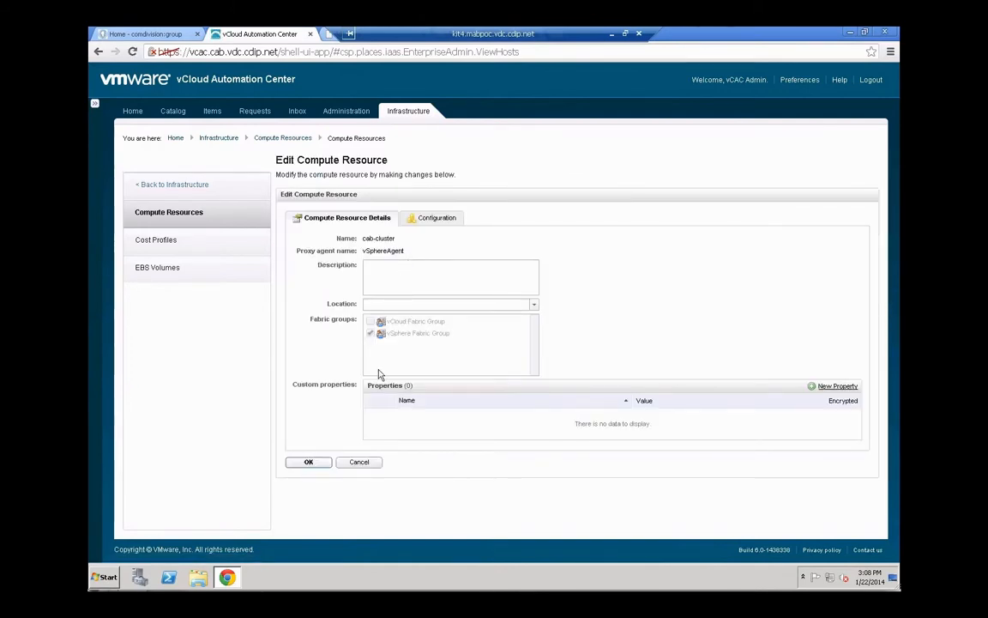
{"action": "left_click", "coordinate": [503, 306]}
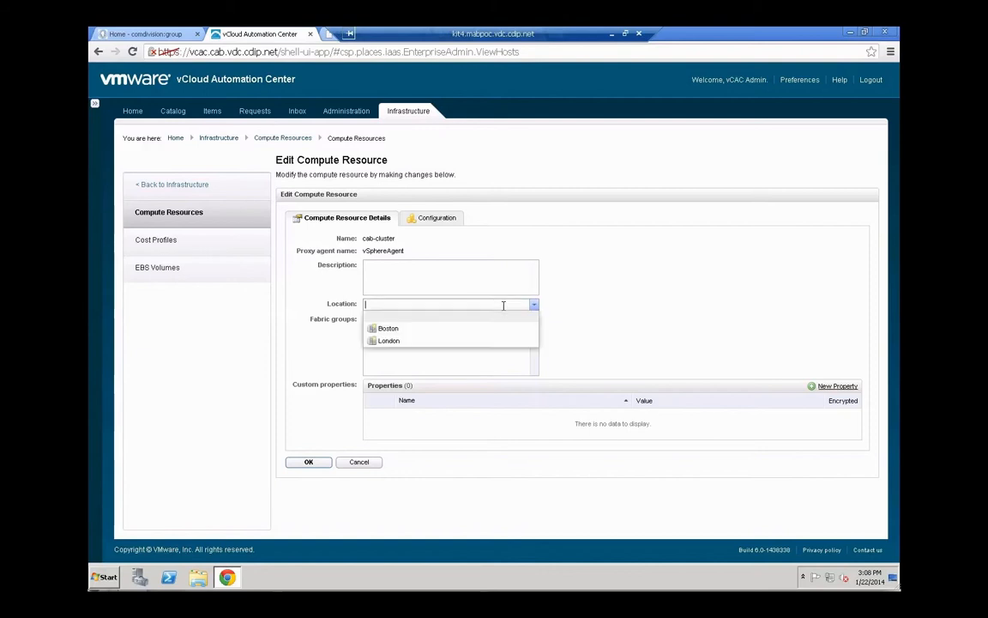
{"action": "left_click", "coordinate": [394, 329]}
{"action": "left_click", "coordinate": [318, 463]}
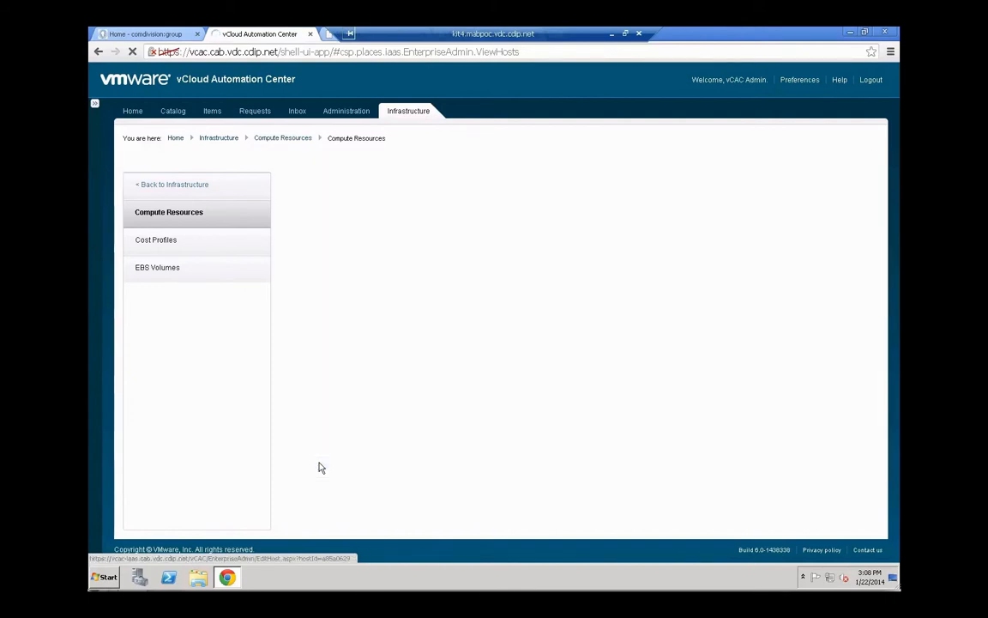
Start a CentOS 6.4 Small catalog request with Location set to Boston
{"action": "left_click", "coordinate": [172, 112]}
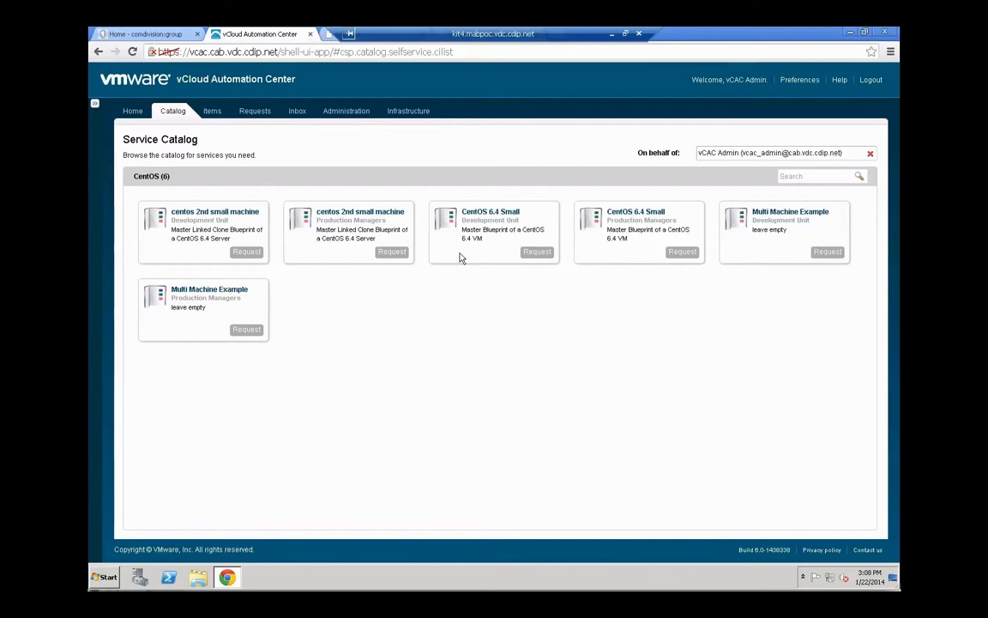
{"action": "left_click", "coordinate": [533, 253]}
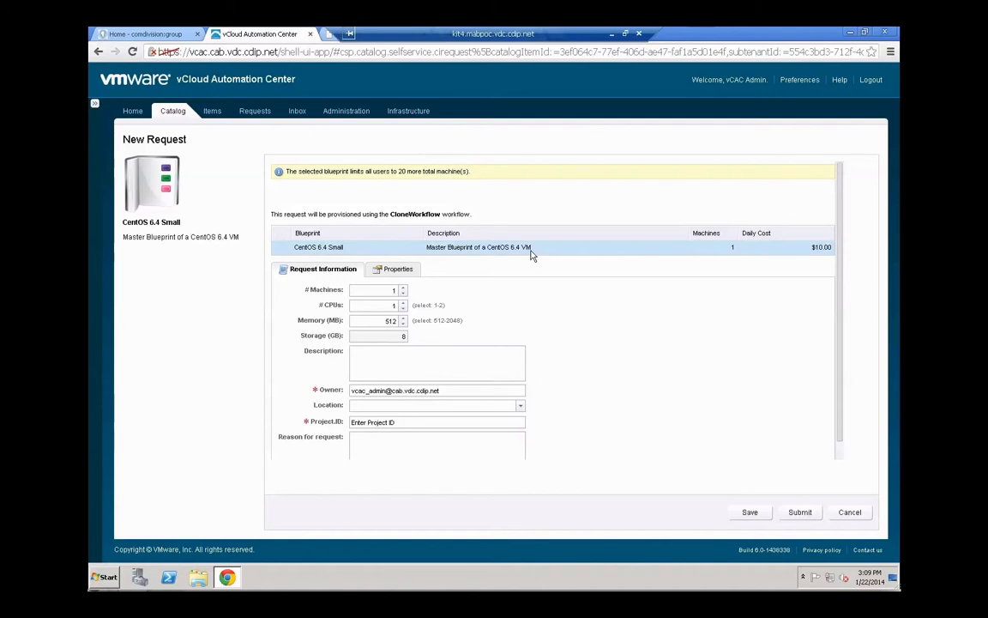
{"action": "left_click", "coordinate": [449, 406]}
{"action": "left_click", "coordinate": [449, 407]}
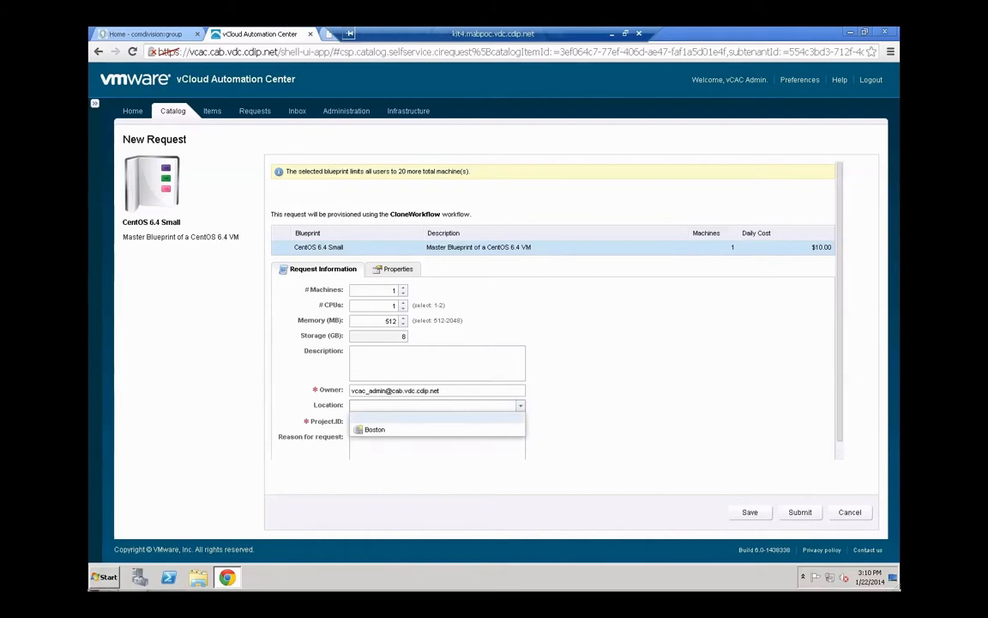
{"action": "left_click", "coordinate": [408, 432]}
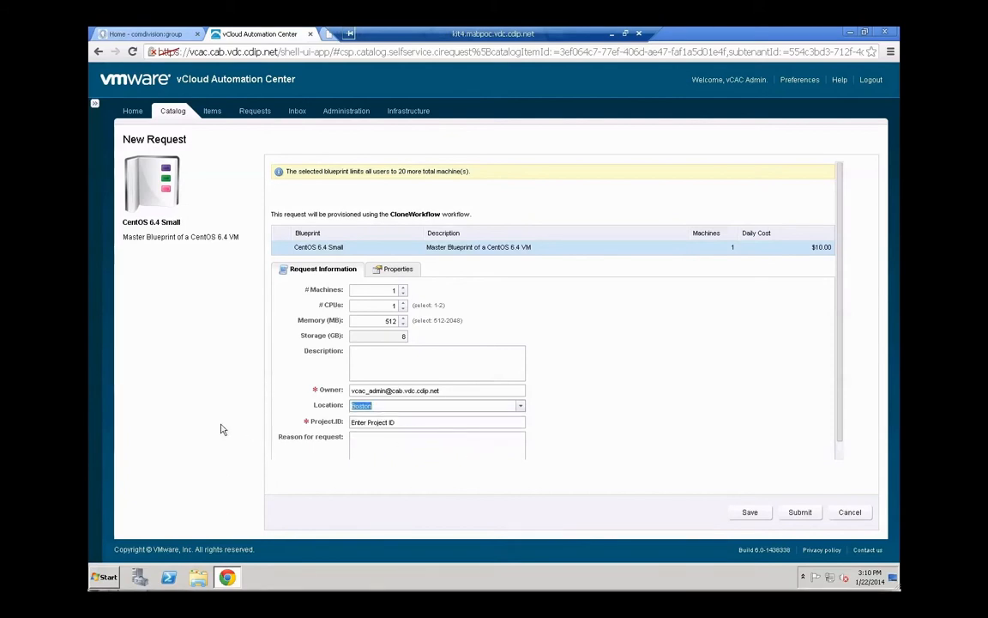
{"action": "key", "text": "super+Tab"}
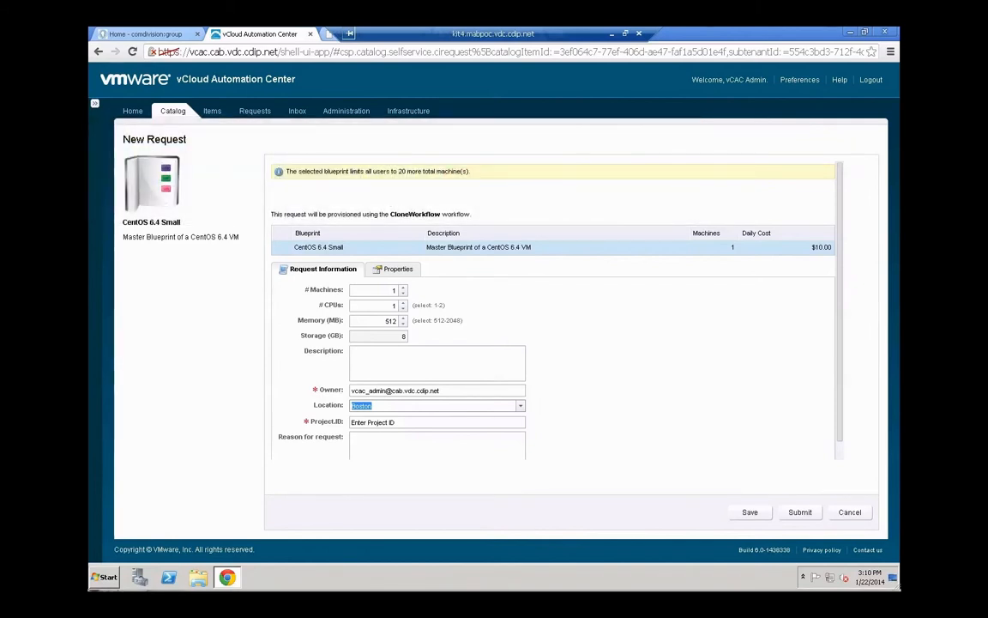
Submit the CentOS 6.4 Small request and acknowledge the success confirmation
{"action": "left_click", "coordinate": [802, 512]}
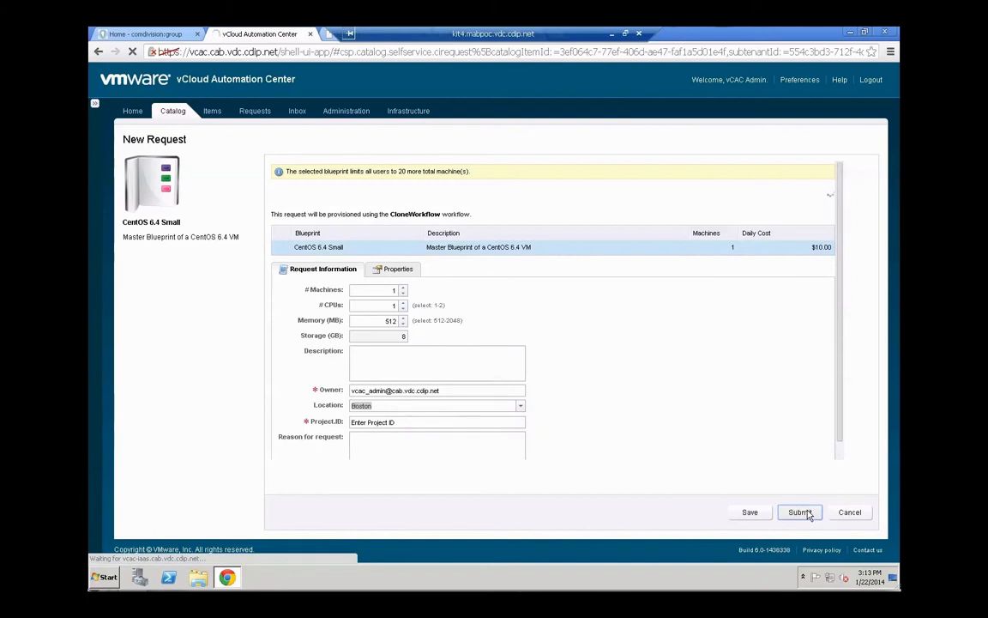
{"action": "left_click", "coordinate": [801, 512]}
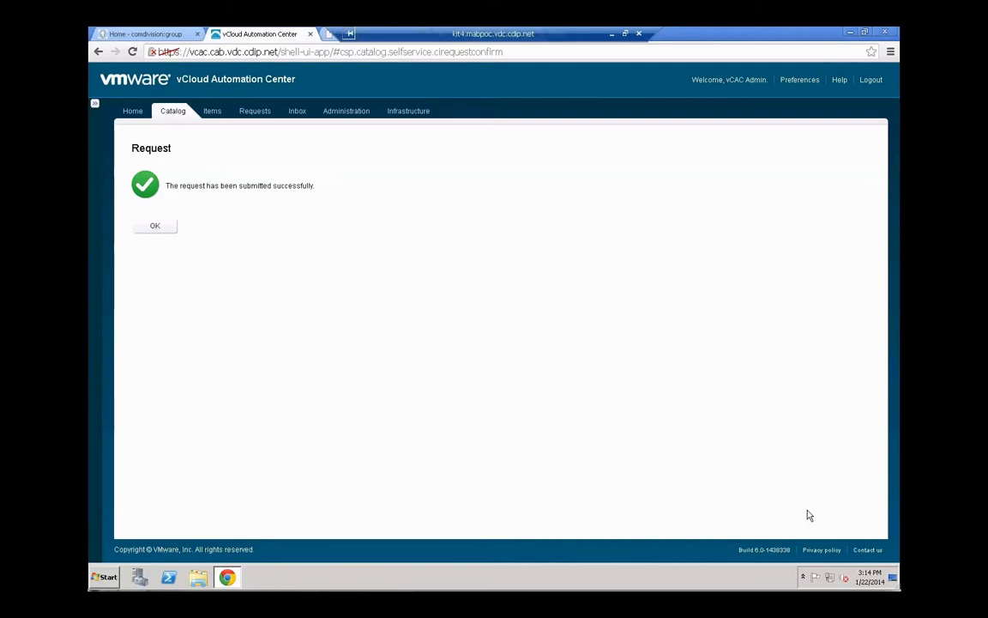
{"action": "left_click", "coordinate": [163, 230]}
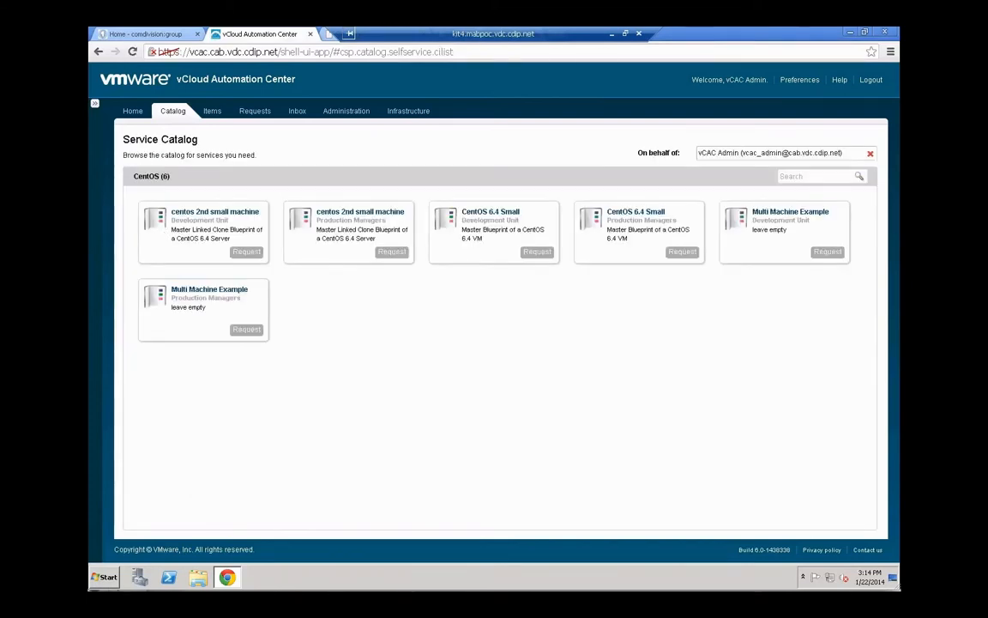
Refresh the Requests list to show request 4 as In Progress
{"action": "left_click", "coordinate": [254, 112]}
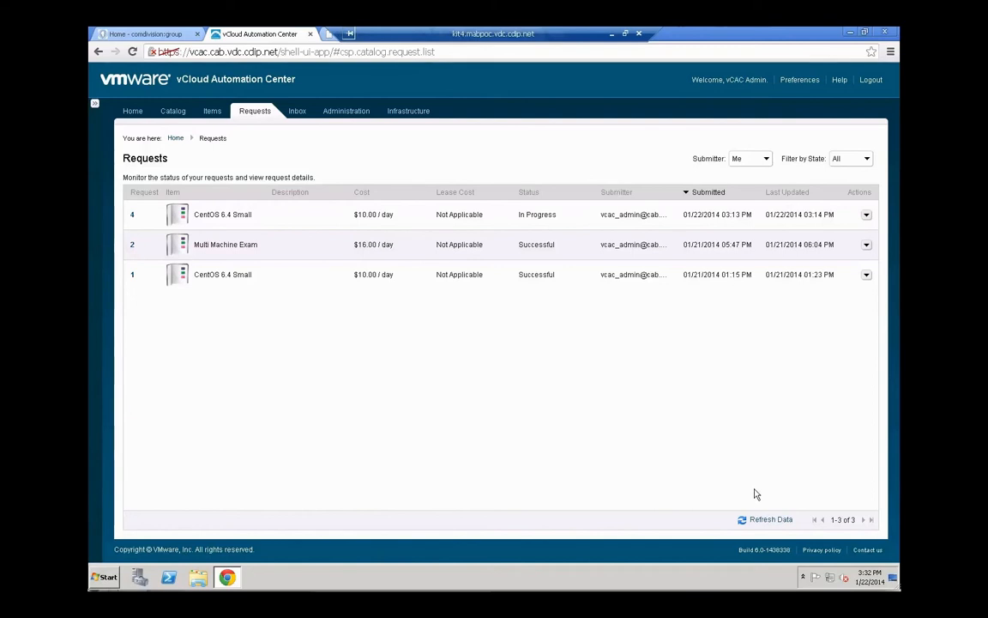
{"action": "left_click", "coordinate": [764, 519]}
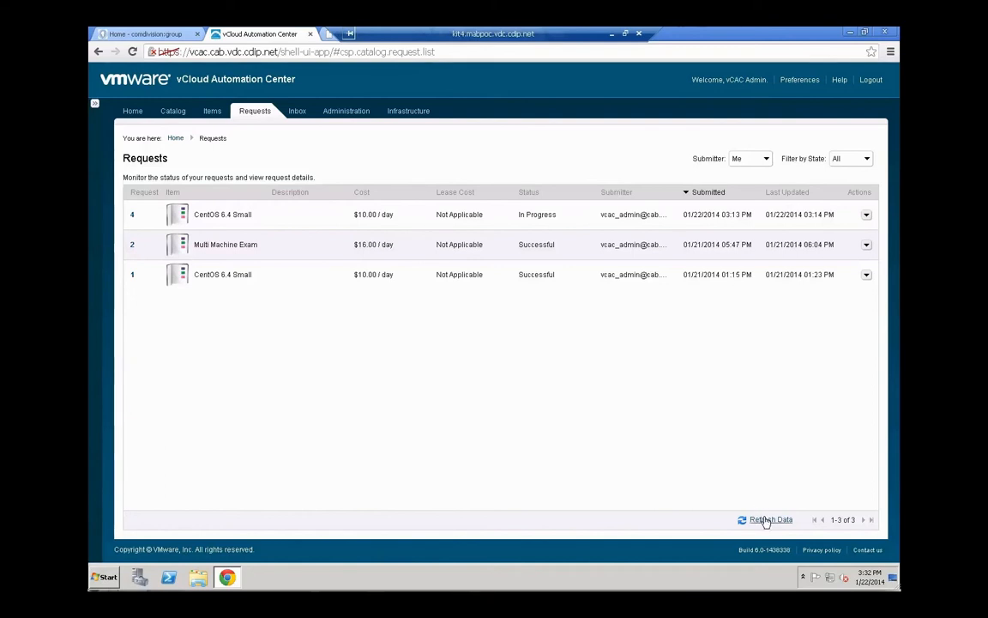